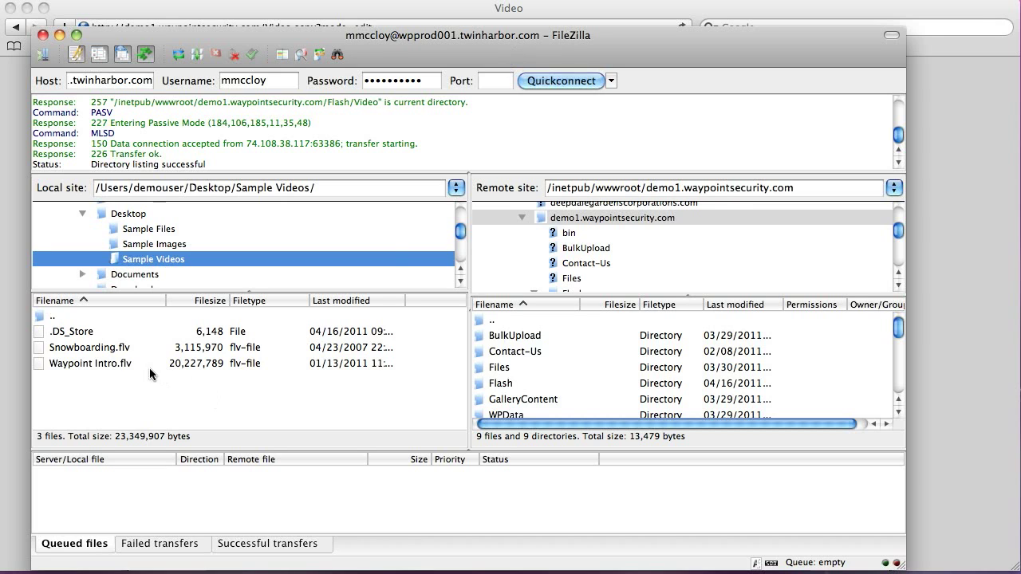
# - Upload Snowboarding.flv from the local Sample Videos folder into the remote Flash/Video folder of demo1.waypointsecurity.com
pyautogui.click(94, 349)
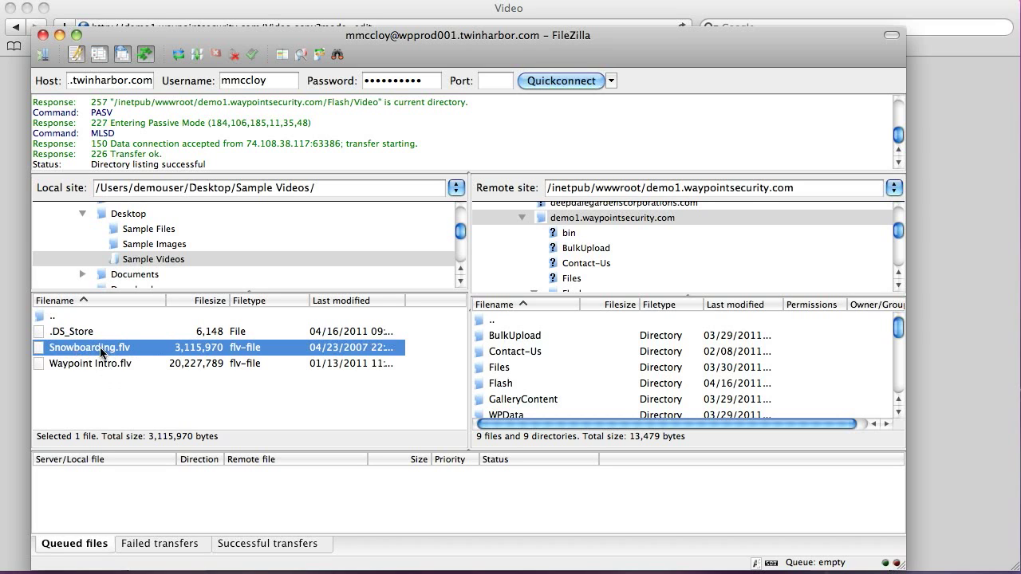
pyautogui.moveTo(466, 42); pyautogui.dragTo(485, 31)
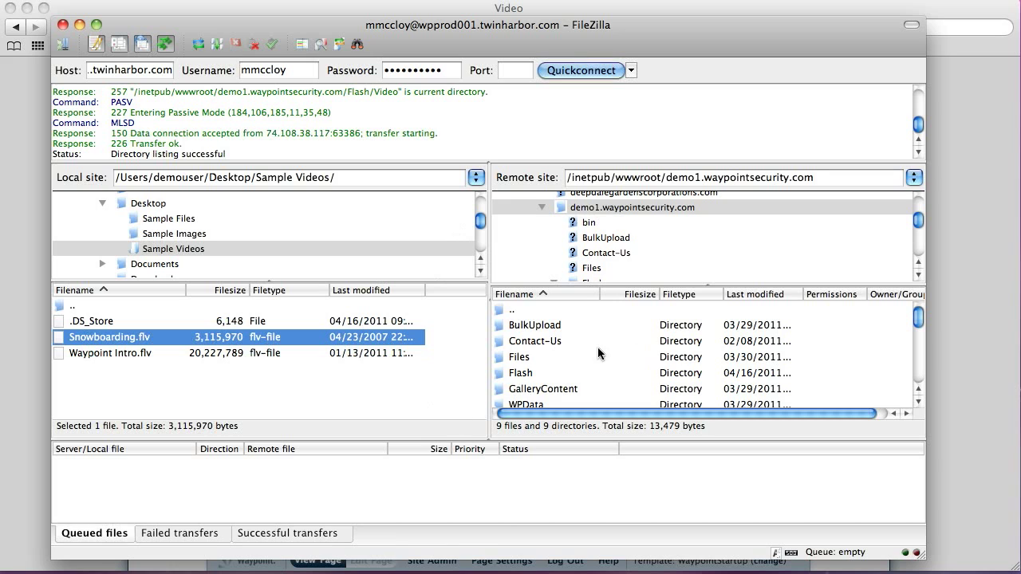
pyautogui.click(503, 374)
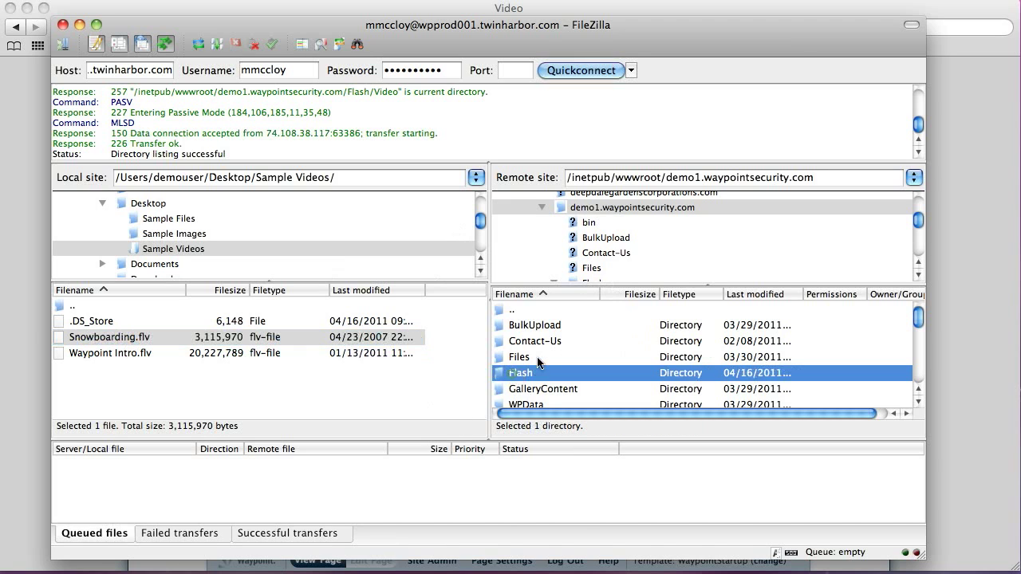
pyautogui.scroll(-3, 543, 346)
pyautogui.scroll(1, 541, 344)
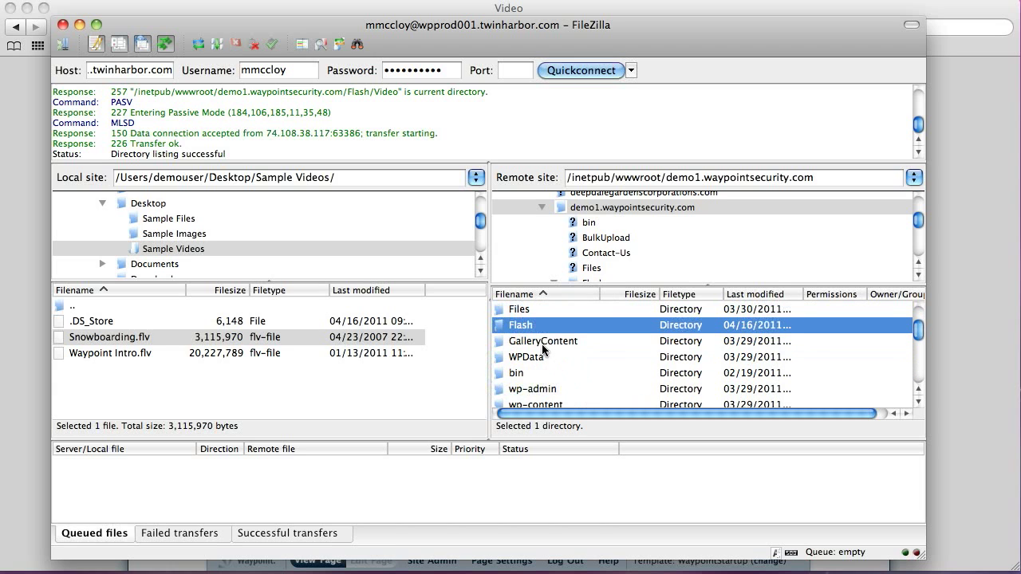
pyautogui.doubleClick(499, 326)
pyautogui.click(497, 323)
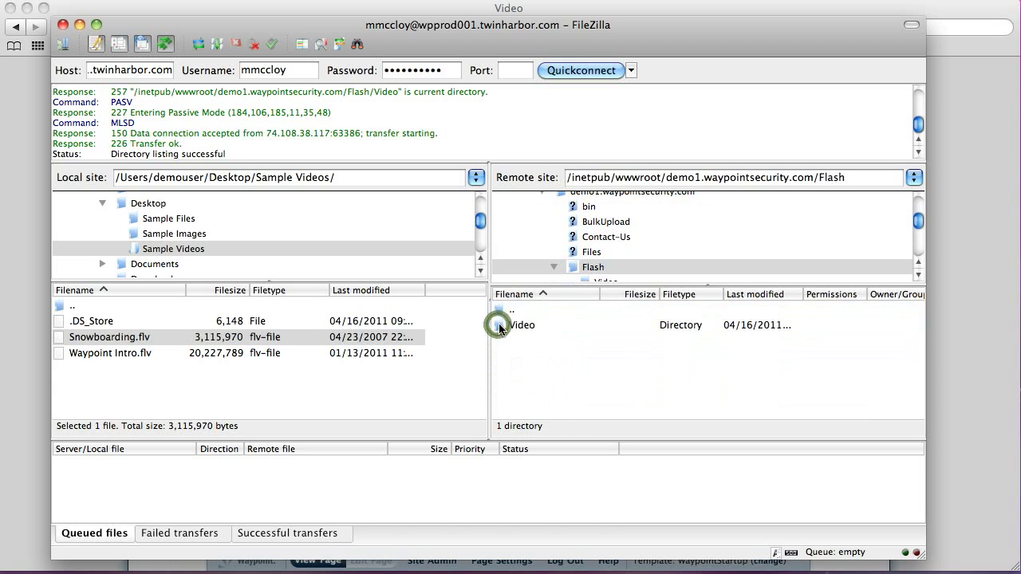
pyautogui.doubleClick(499, 328)
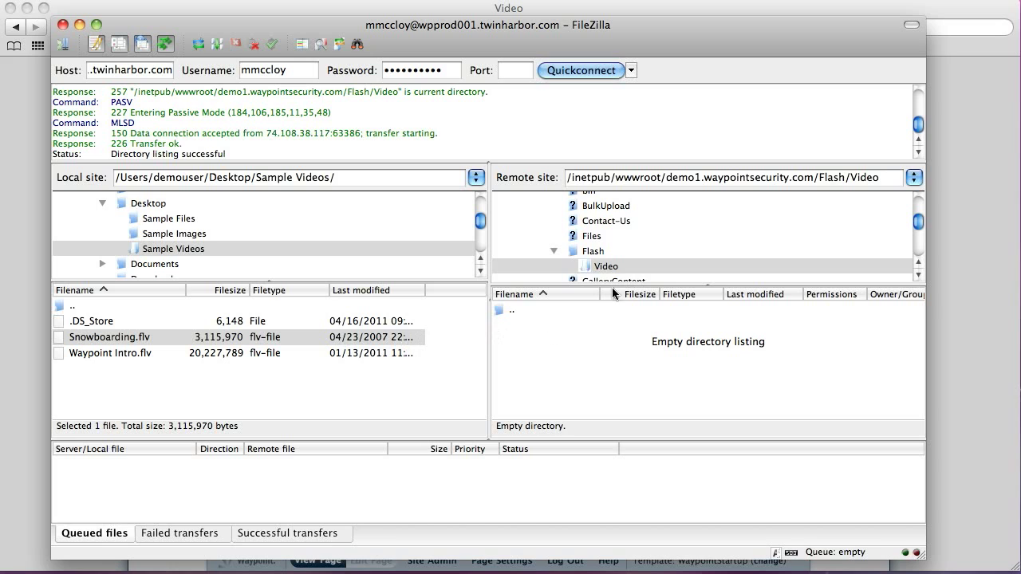
pyautogui.moveTo(61, 337); pyautogui.dragTo(640, 356)
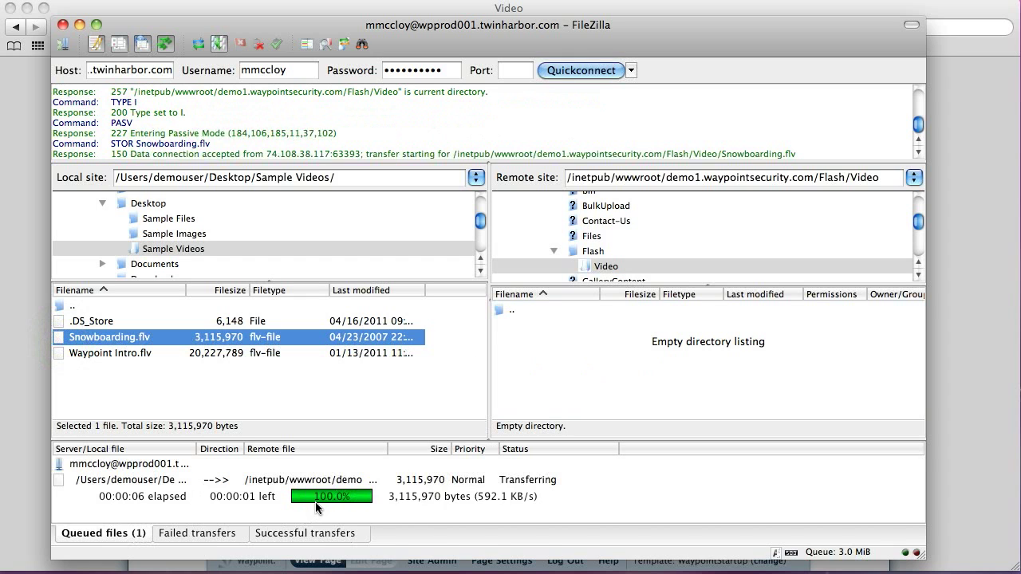
pyautogui.click(550, 325)
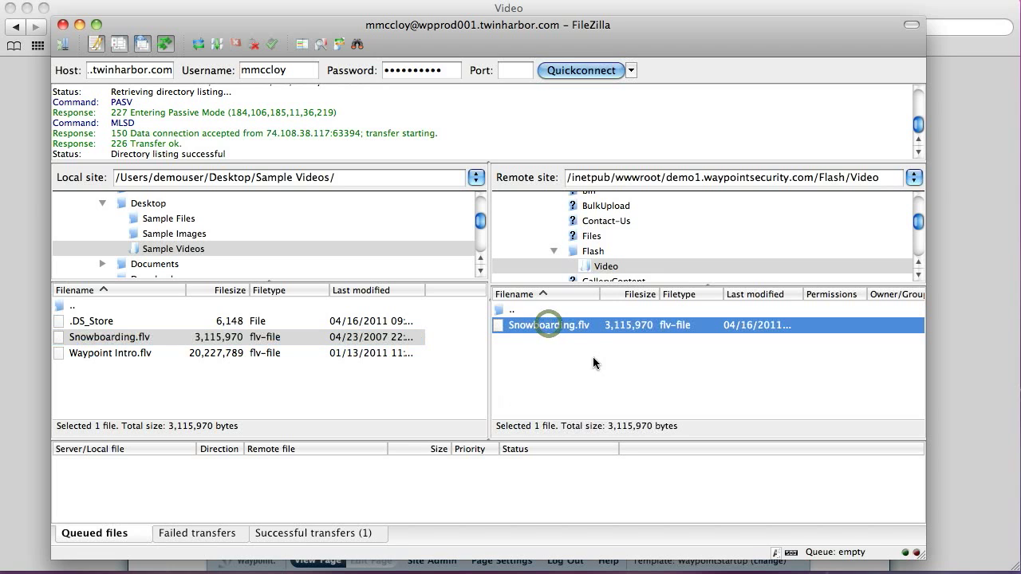
# - Switch to the Safari browser and delete the empty Movie Player widget from the Video page
pyautogui.click(956, 283)
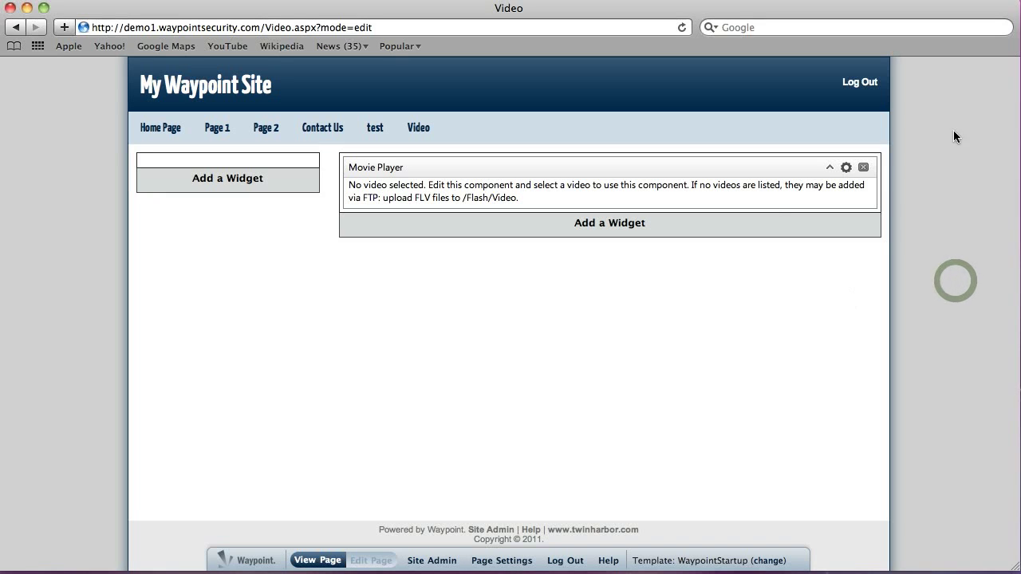
pyautogui.click(863, 168)
pyautogui.click(619, 16)
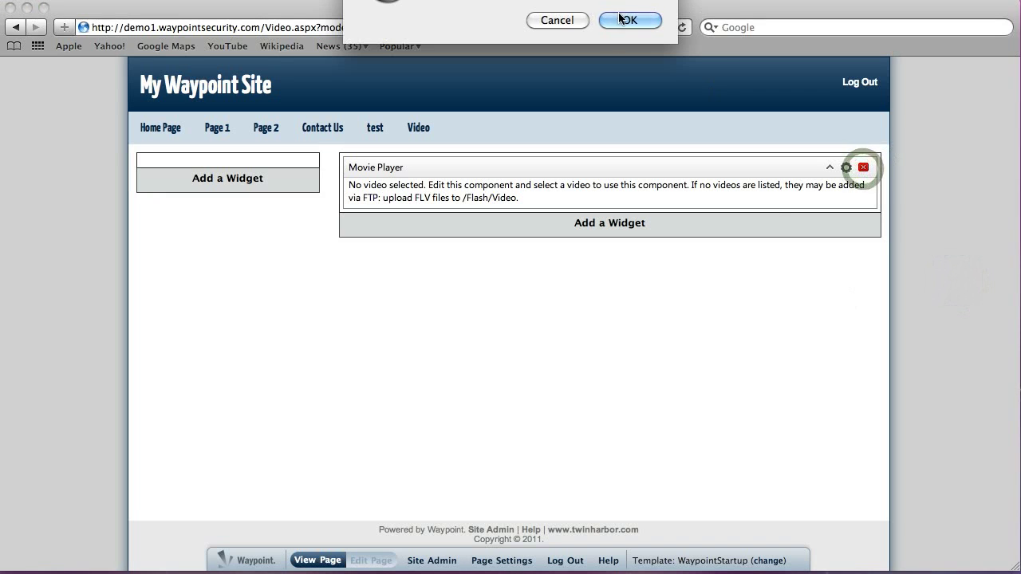
# - Reopen the Video page in edit mode and add a Movie Player widget to the wide content column
pyautogui.click(168, 129)
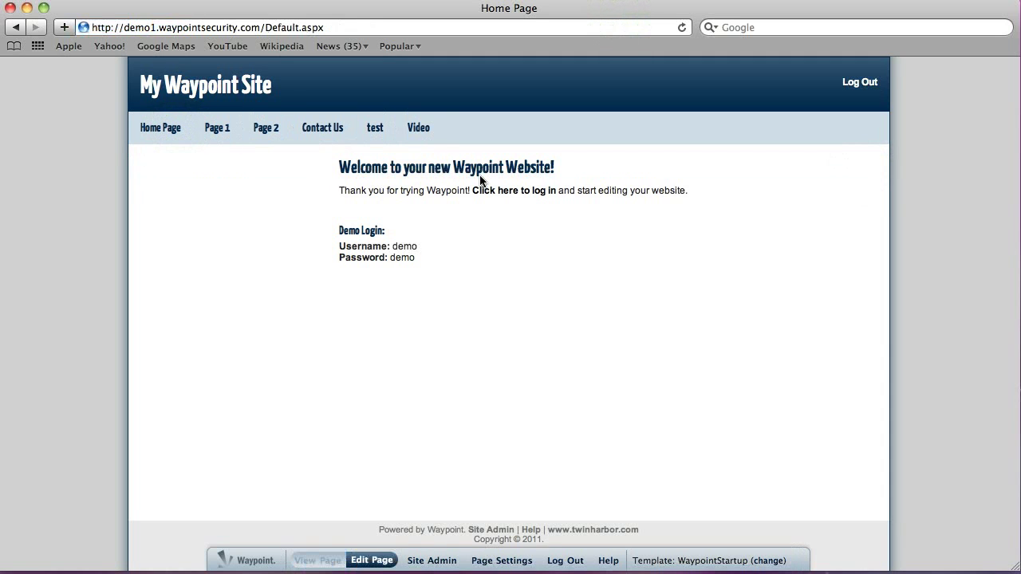
pyautogui.click(418, 131)
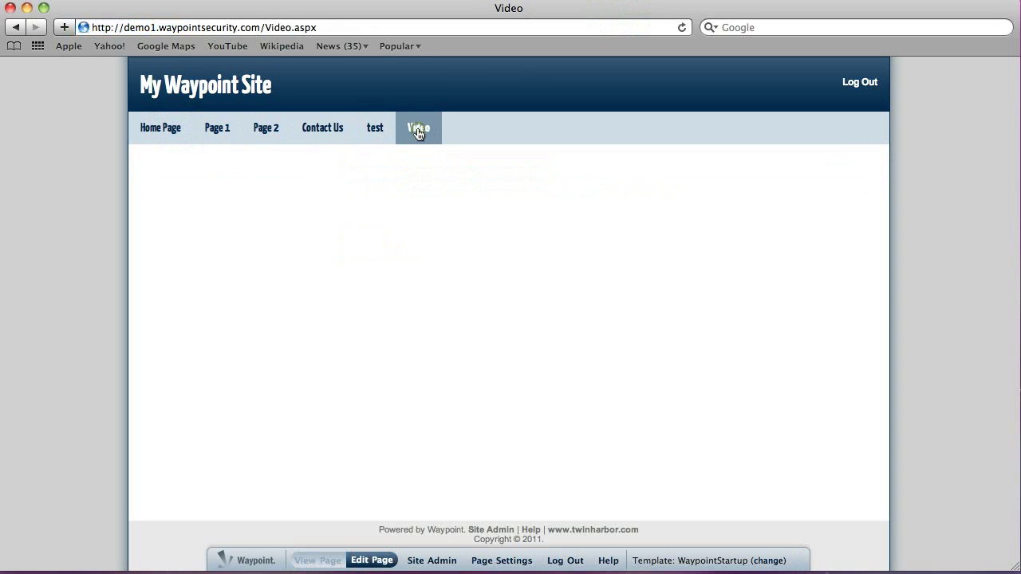
pyautogui.click(361, 562)
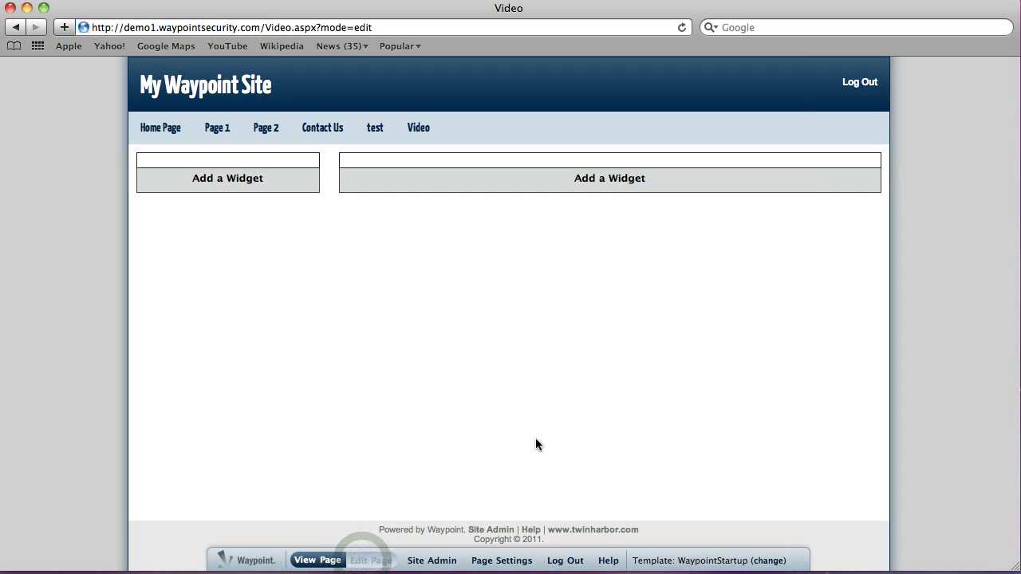
pyautogui.click(616, 181)
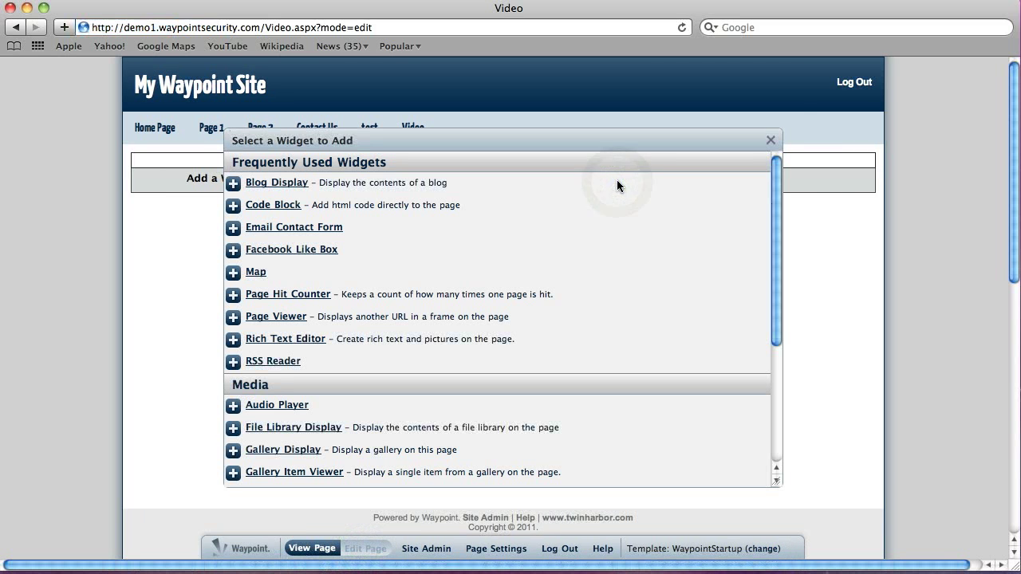
pyautogui.moveTo(775, 241); pyautogui.dragTo(772, 294)
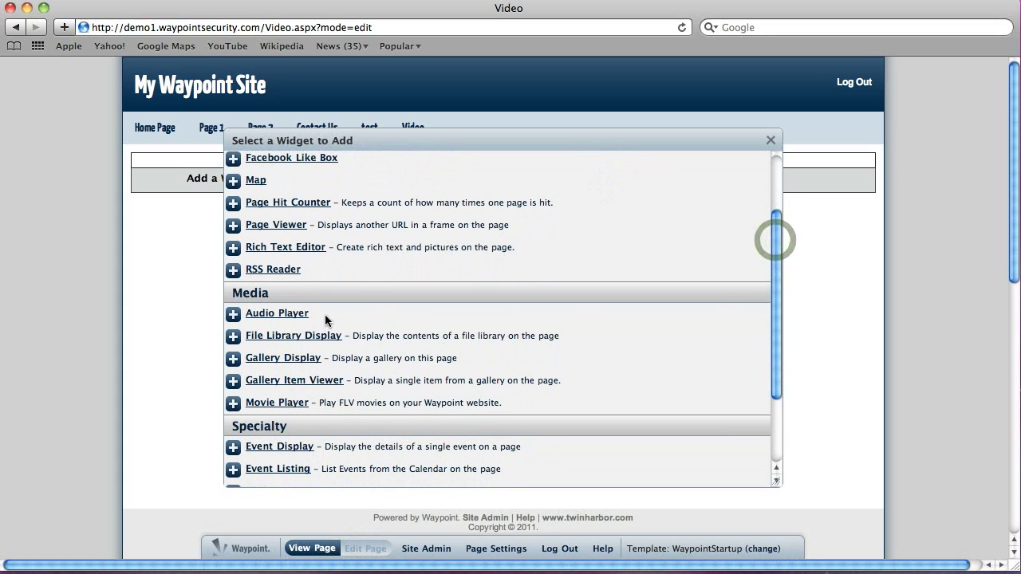
pyautogui.click(274, 403)
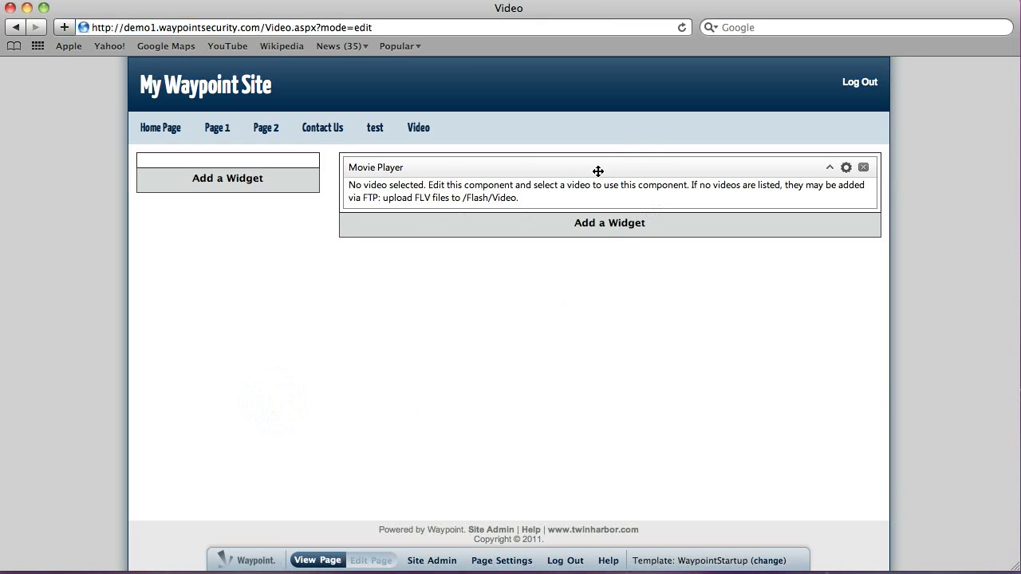
# - Set the Movie Player widget's video to Snowboarding, keep the width and height overrides at 0, and save
pyautogui.click(847, 169)
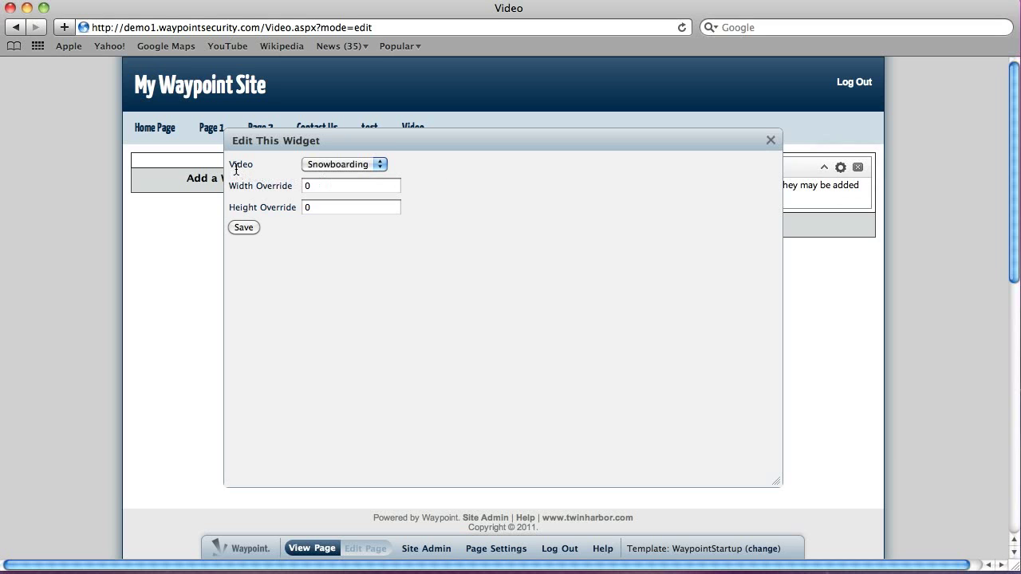
pyautogui.click(342, 164)
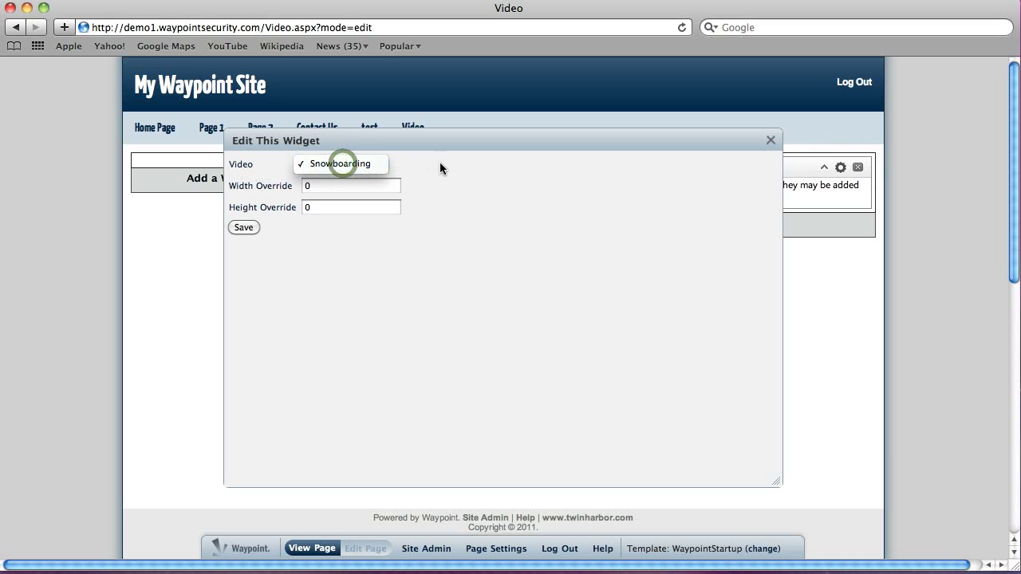
pyautogui.click(358, 163)
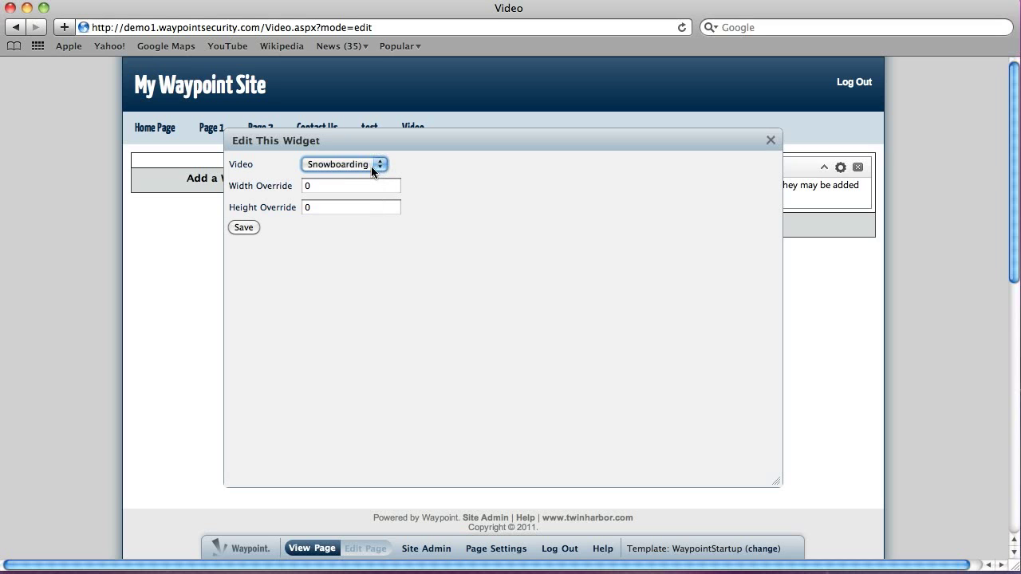
pyautogui.click(322, 185)
pyautogui.click(324, 206)
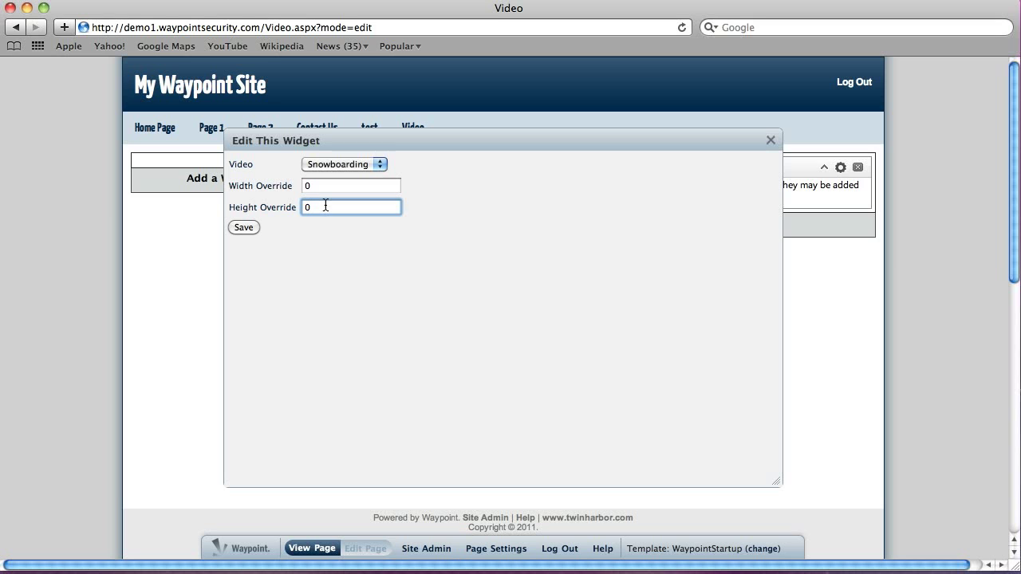
pyautogui.click(319, 186)
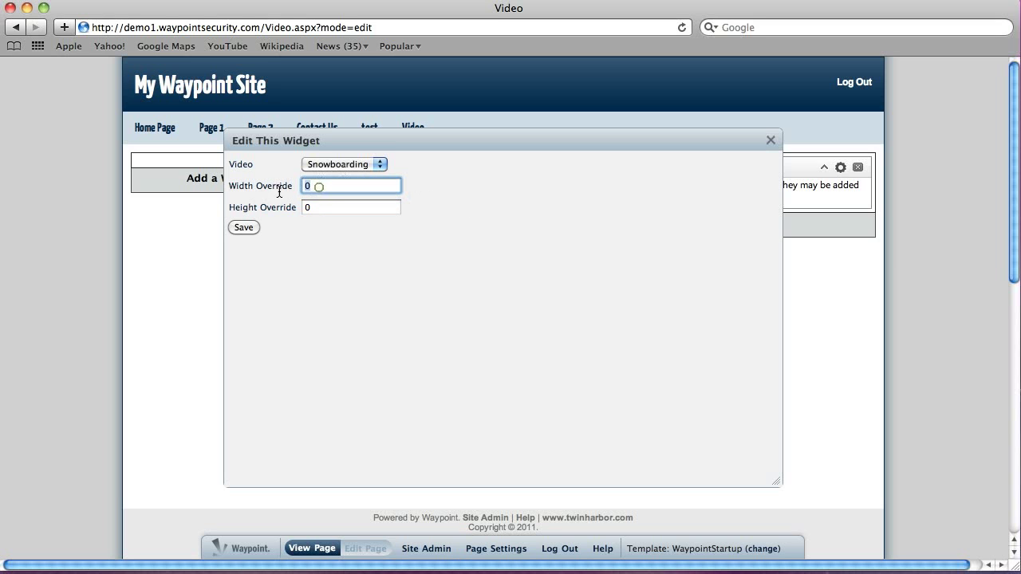
pyautogui.click(243, 227)
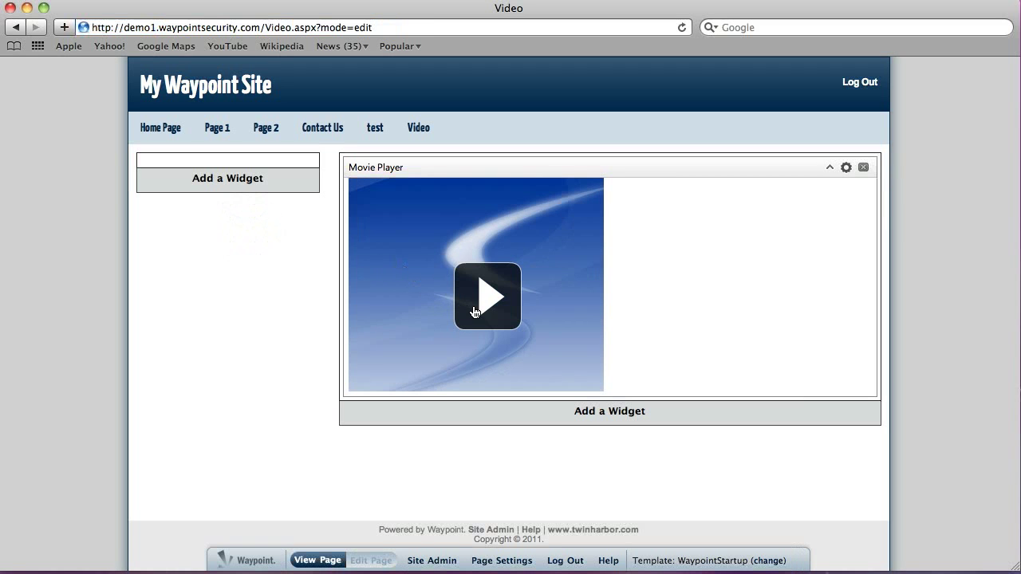
# - Test playing and pausing the Snowboarding video in edit mode and again in the normal page view
pyautogui.click(504, 298)
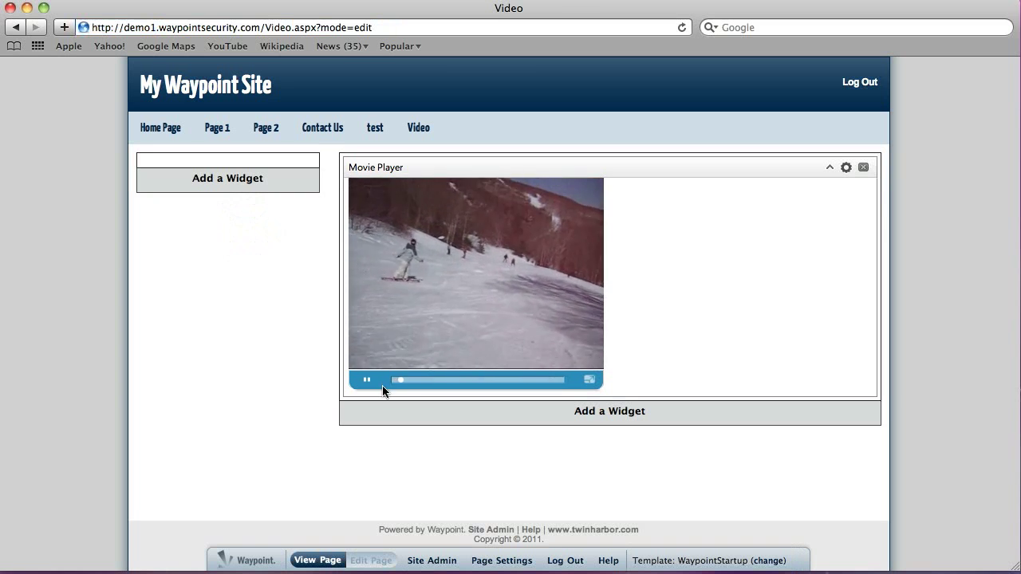
pyautogui.click(367, 381)
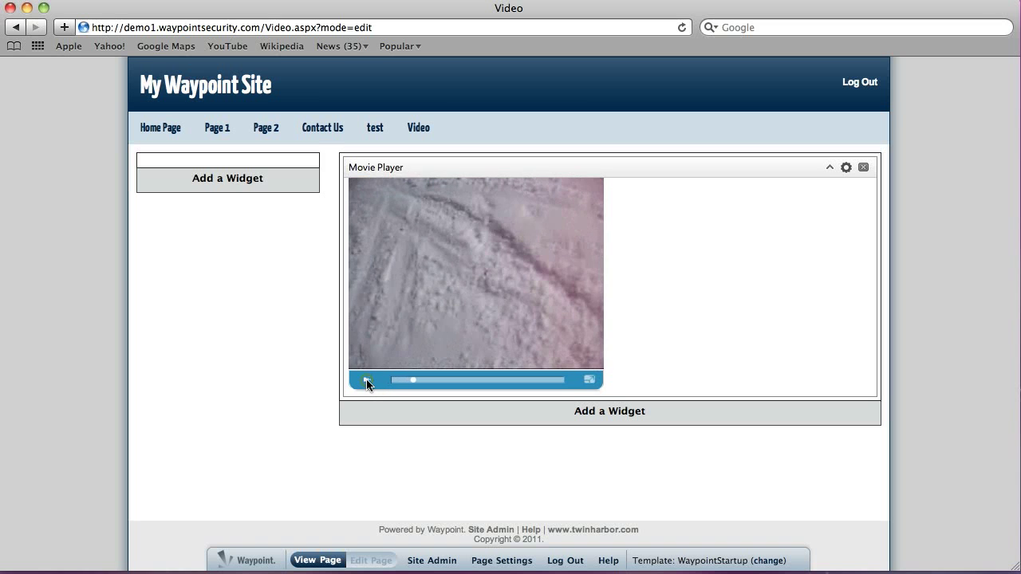
pyautogui.click(316, 561)
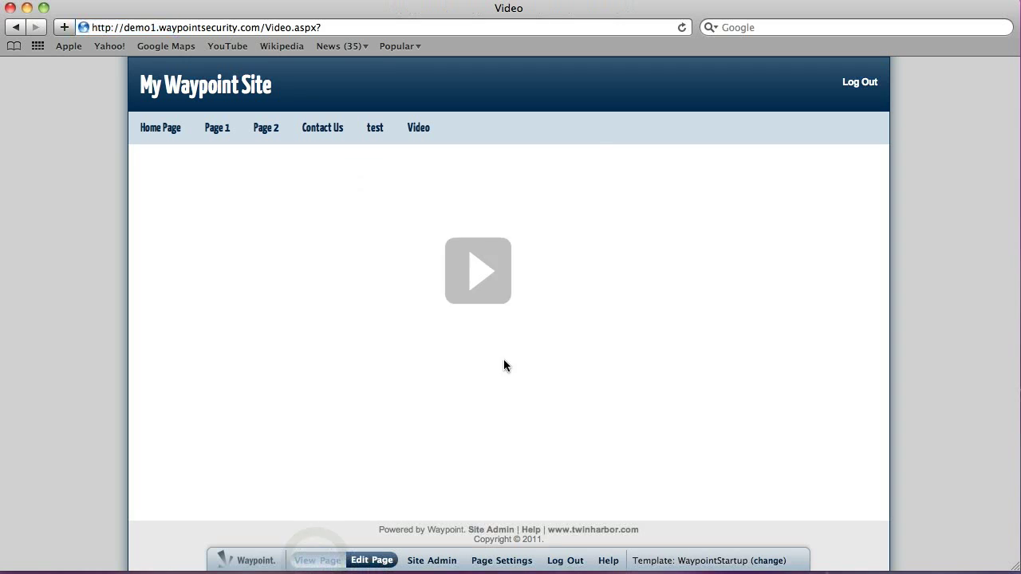
pyautogui.click(485, 277)
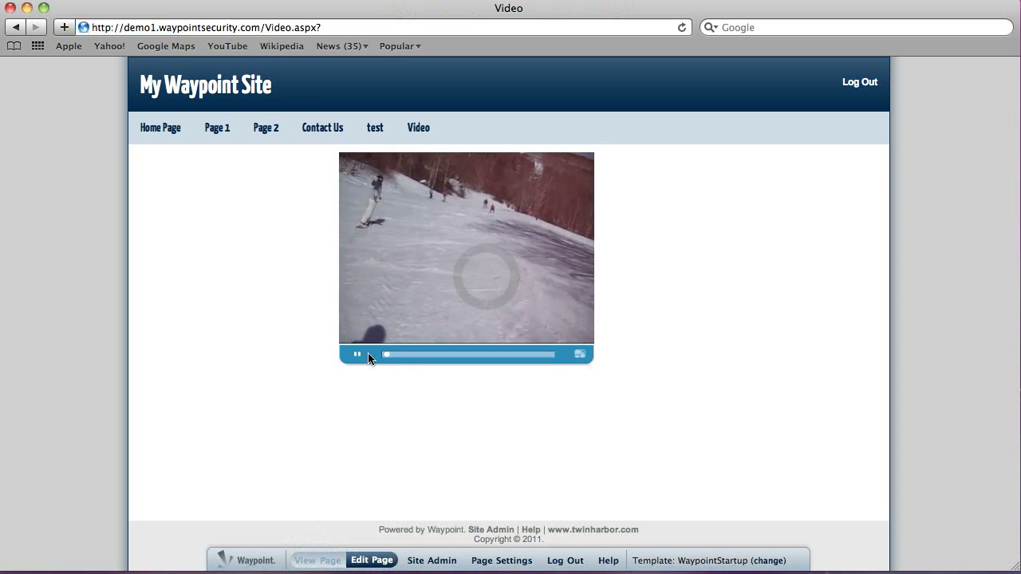
pyautogui.click(352, 356)
# - Reload the Video page, pause the video on an early frame, and capture a screenshot of the picture area without the playback controls
pyautogui.click(682, 27)
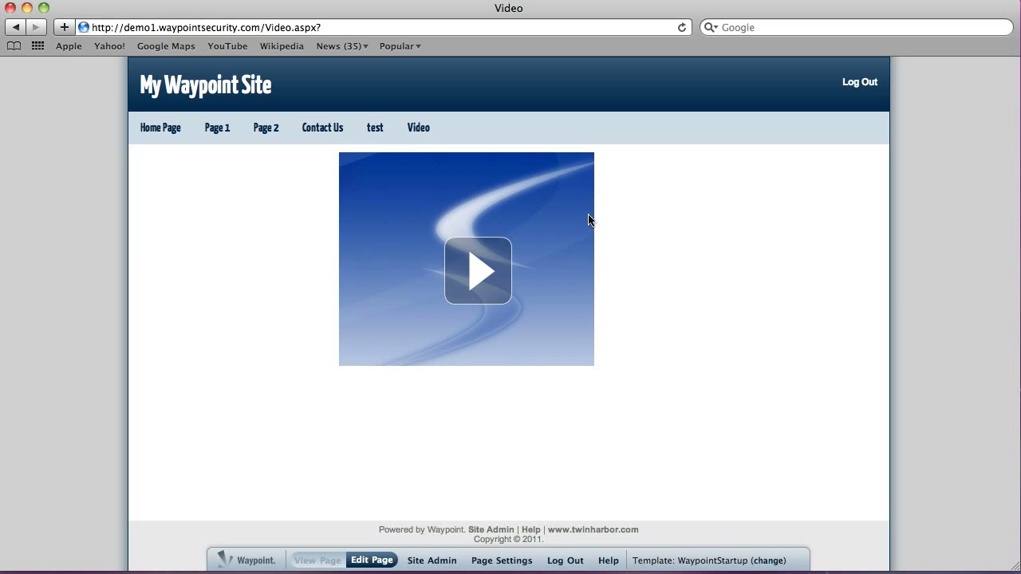
pyautogui.click(482, 289)
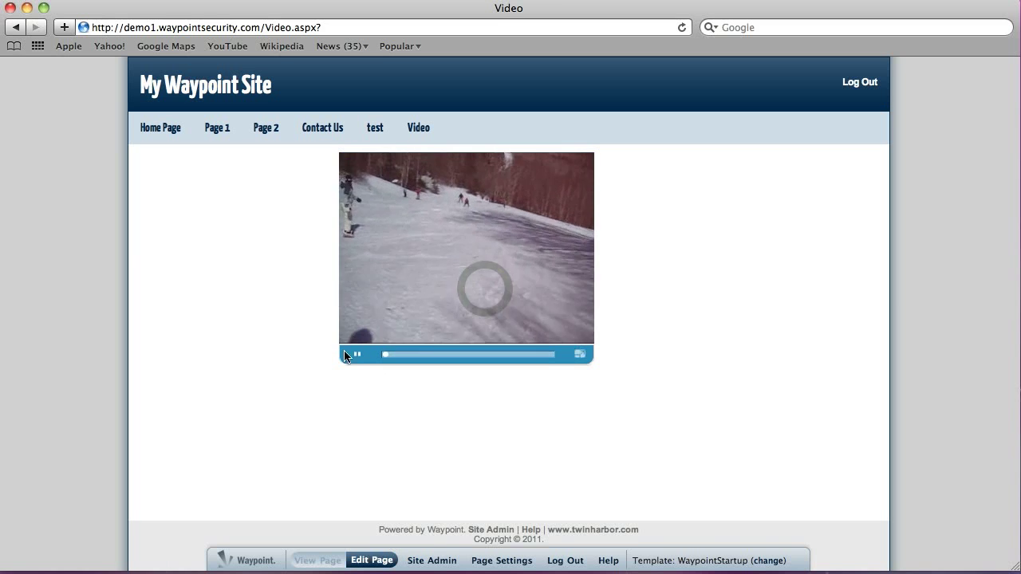
pyautogui.click(356, 354)
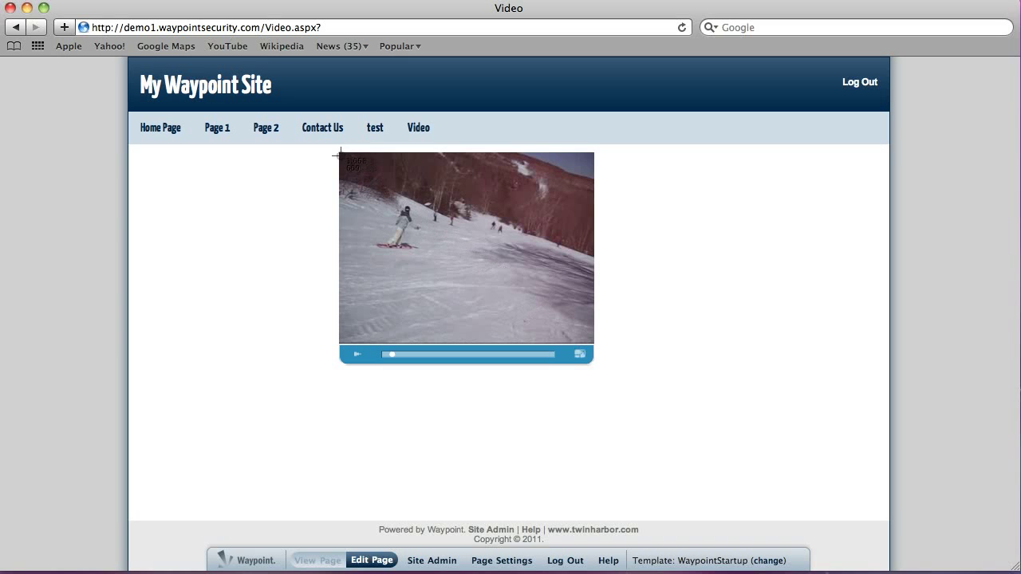
pyautogui.moveTo(339, 152); pyautogui.dragTo(594, 344)
pyautogui.moveTo(594, 344); pyautogui.dragTo(593, 344)
# - Switch to FileZilla, select the new screenshot file in the local Desktop folder, and widen the filename column to fit
pyautogui.press('super+Tab')
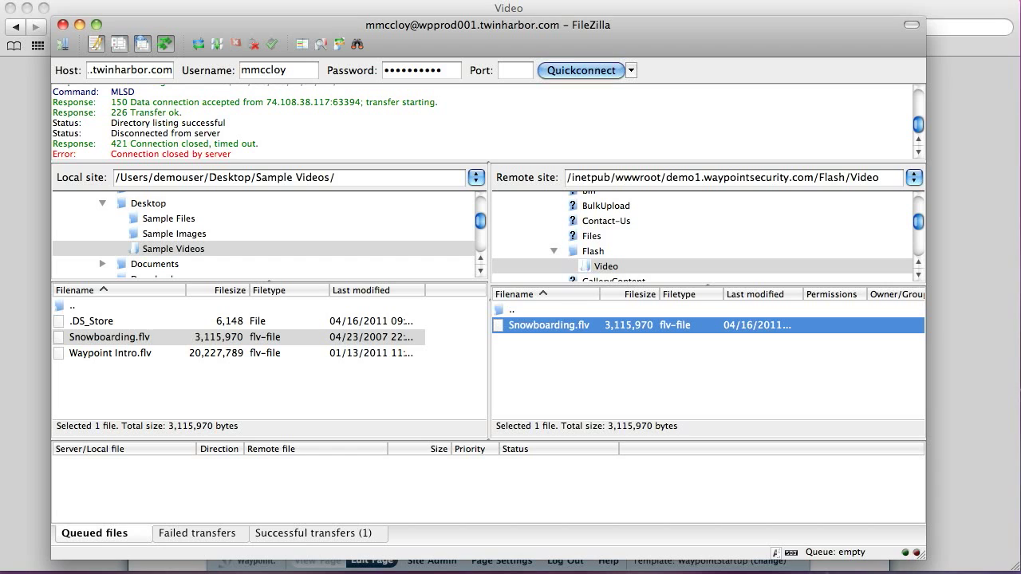
pyautogui.rightClick(165, 248)
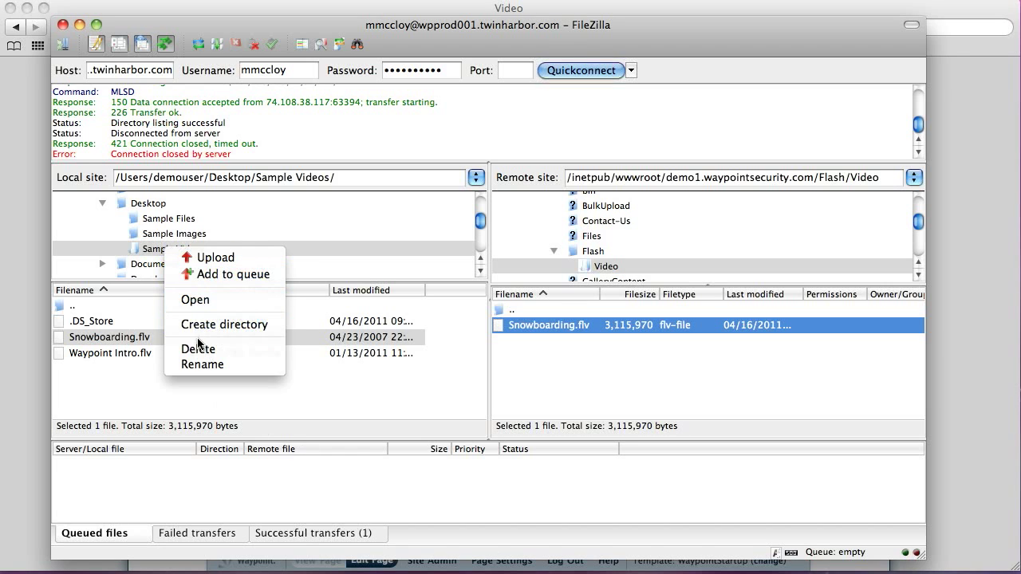
pyautogui.rightClick(125, 386)
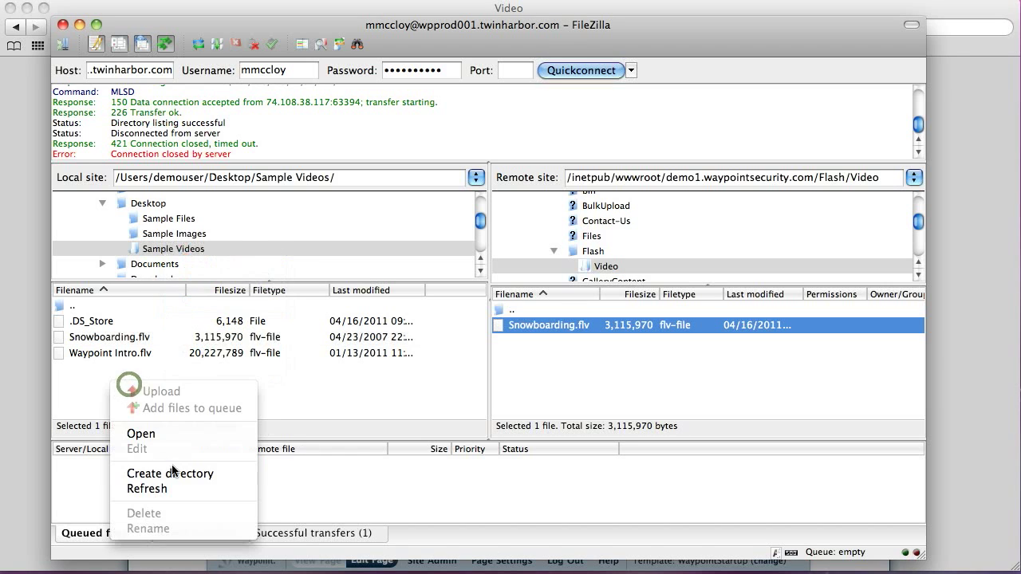
pyautogui.click(169, 488)
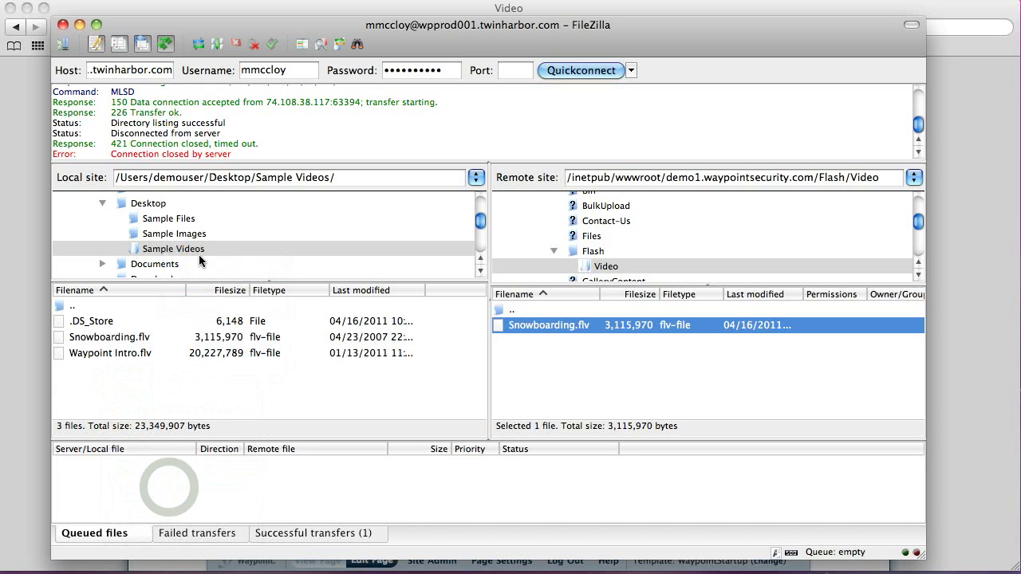
pyautogui.click(148, 204)
pyautogui.click(104, 401)
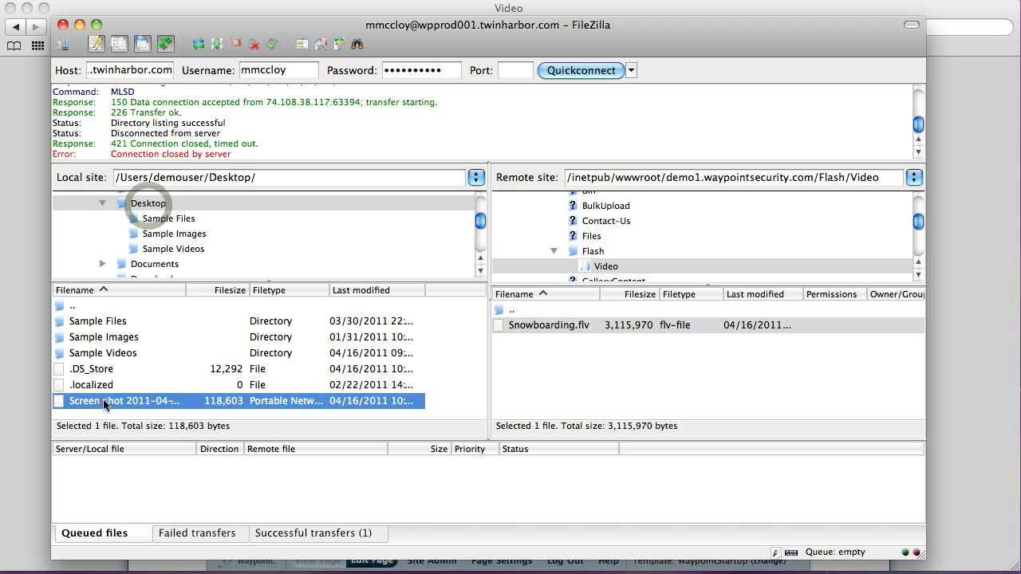
pyautogui.doubleClick(184, 288)
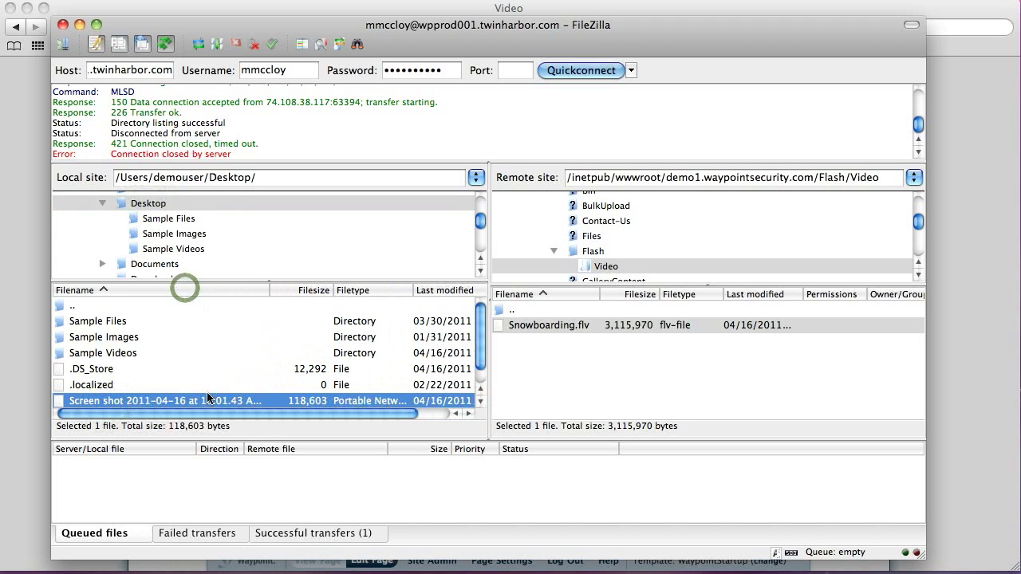
# - Rename the screenshot file in the local Desktop folder to Snowboarding.png, matching the base name of the remote video file
pyautogui.click(563, 326)
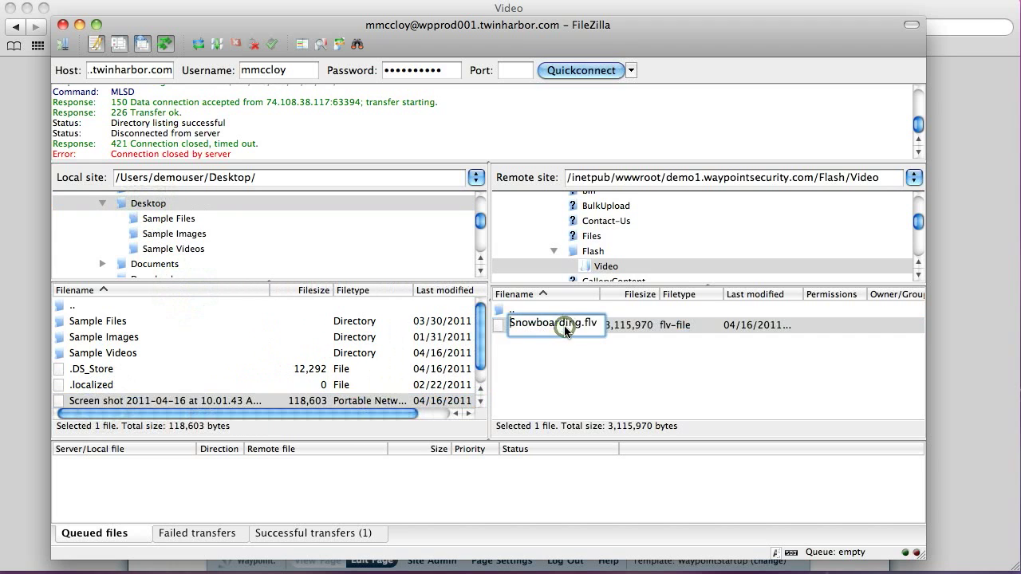
pyautogui.click(194, 402)
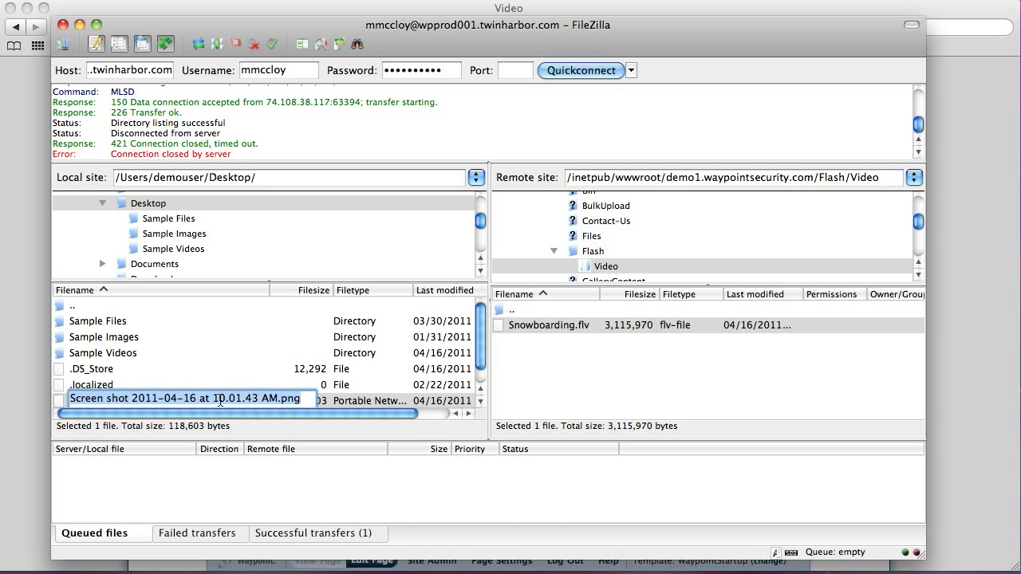
pyautogui.press('Left')
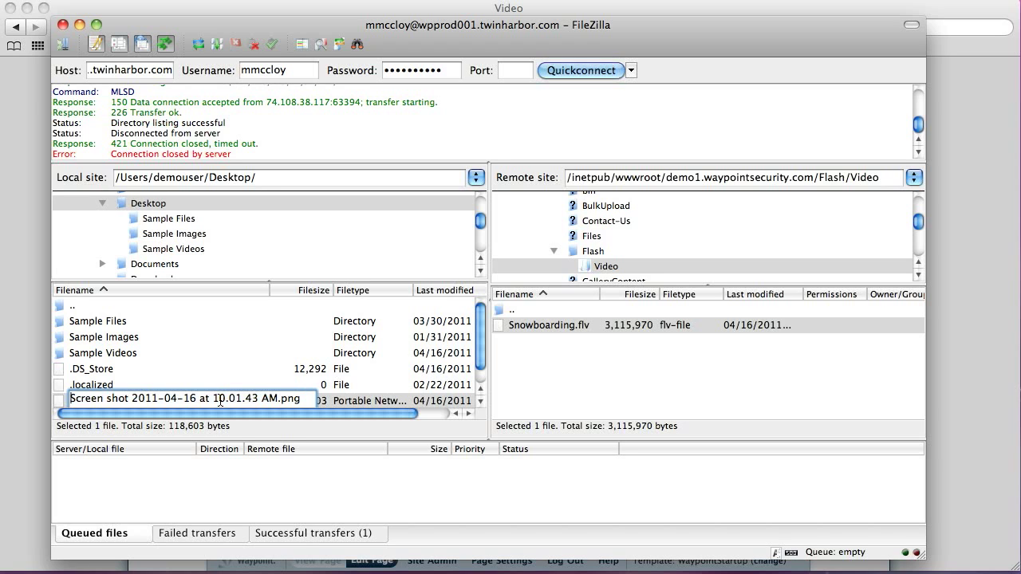
pyautogui.keyDown('shift'); pyautogui.click(273, 398); pyautogui.keyUp('shift')
pyautogui.write('Snowboarding')
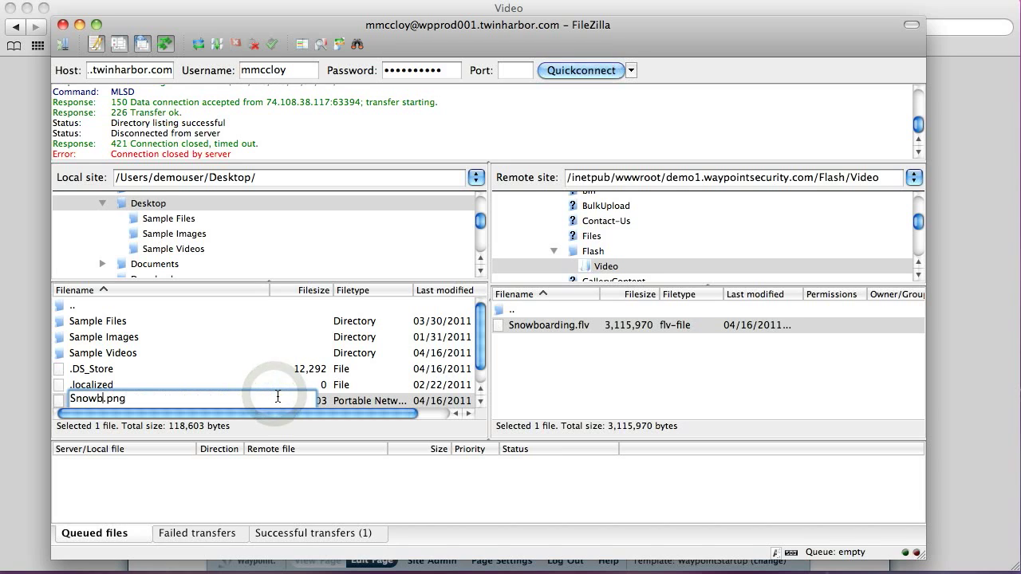
pyautogui.click(141, 375)
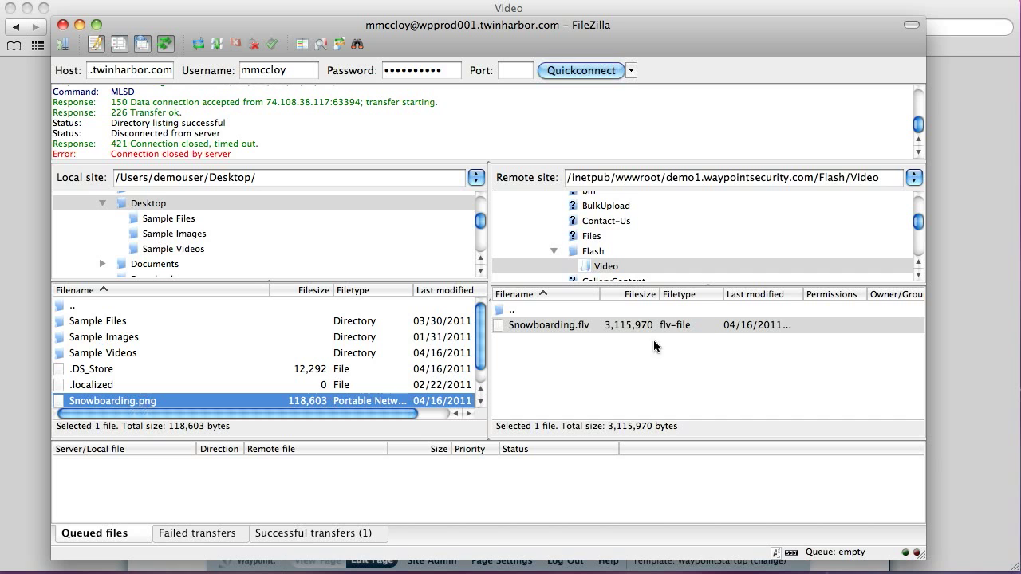
# - Upload Snowboarding.png from the local Desktop to the remote Flash/Video folder and refresh the remote file listing
pyautogui.moveTo(95, 400); pyautogui.dragTo(651, 378)
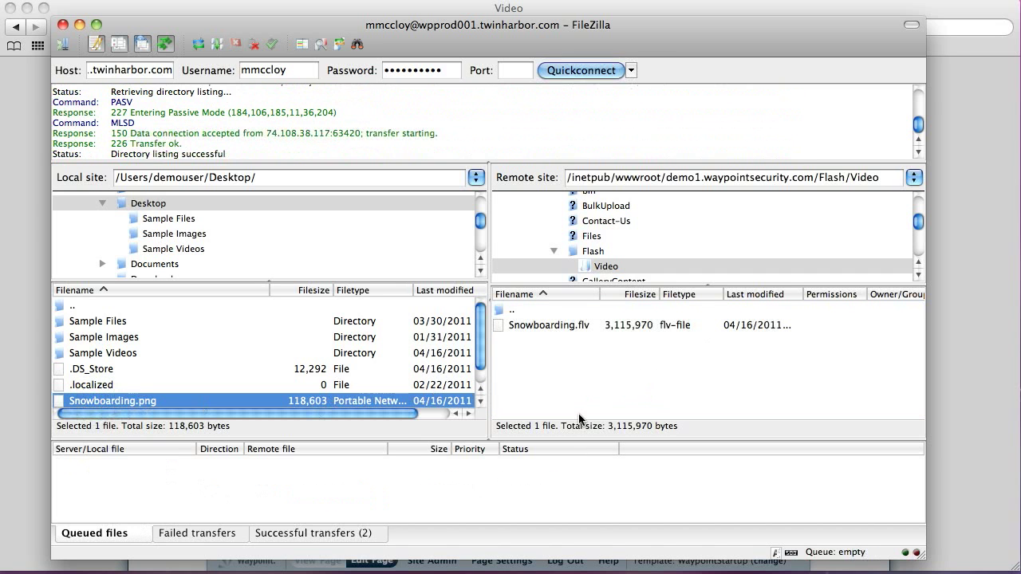
pyautogui.rightClick(577, 390)
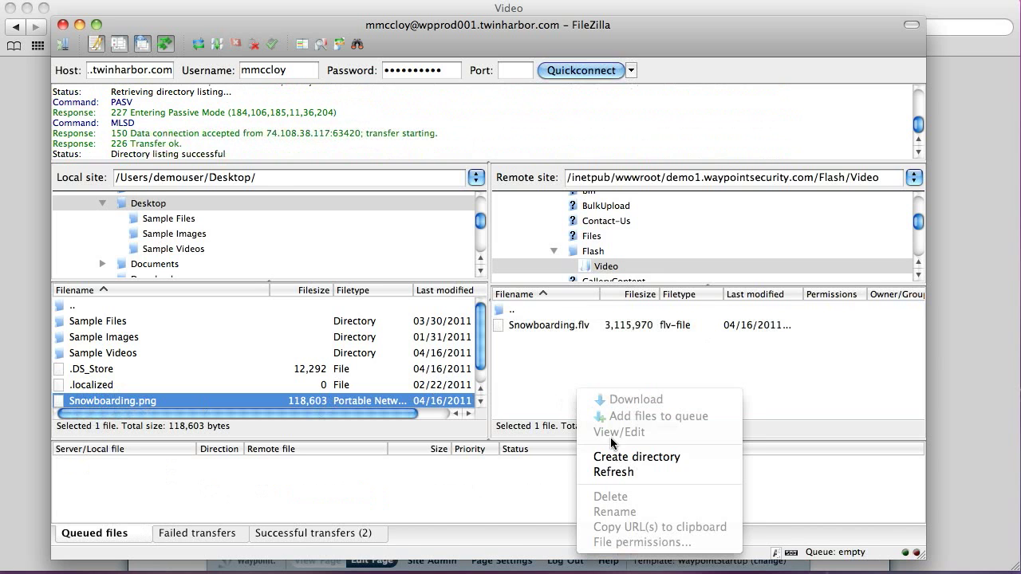
pyautogui.click(616, 471)
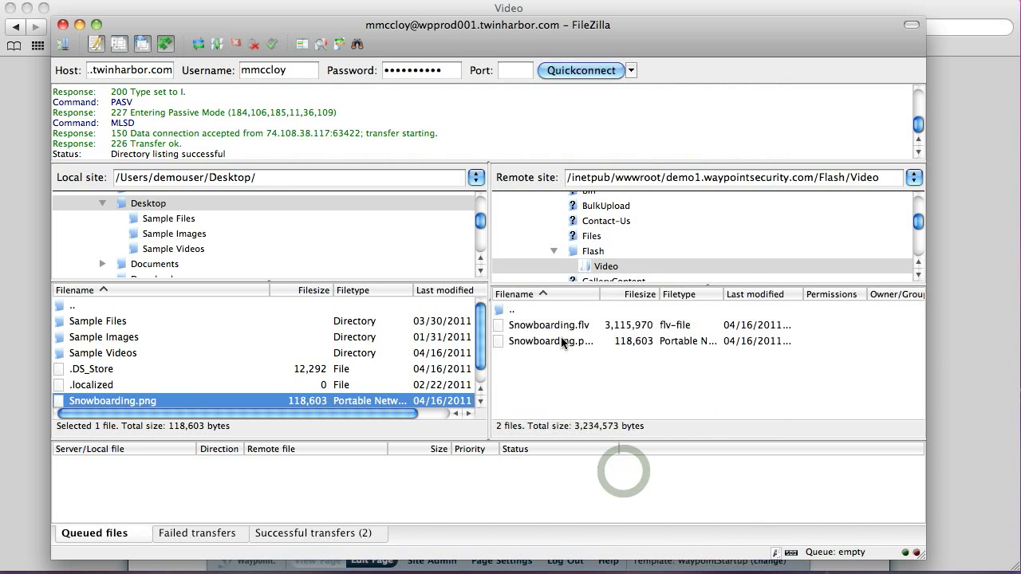
# - Switch to Safari, reload the Video page to check the video's preview image, and test playing and pausing the video
pyautogui.click(958, 335)
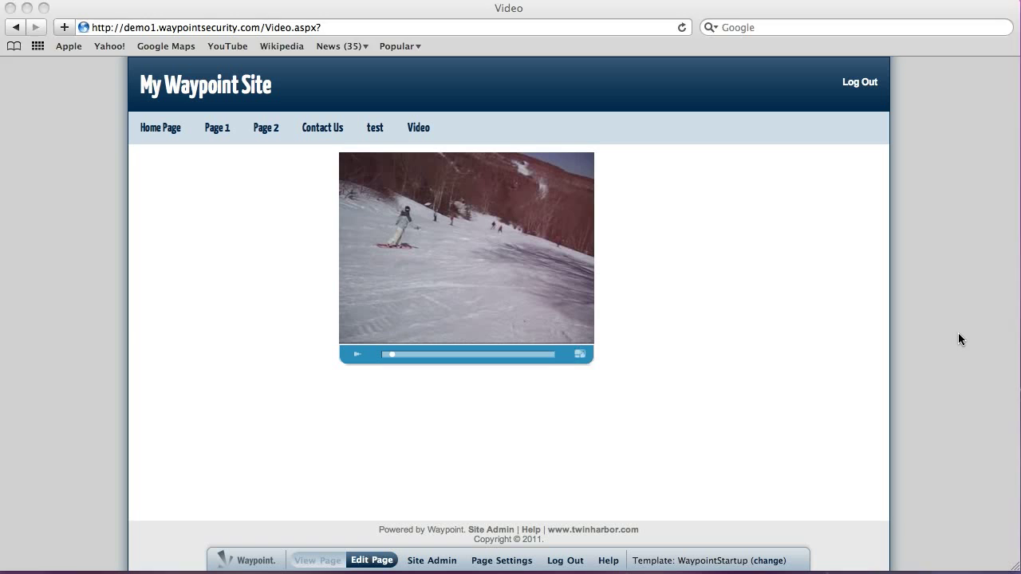
pyautogui.click(958, 334)
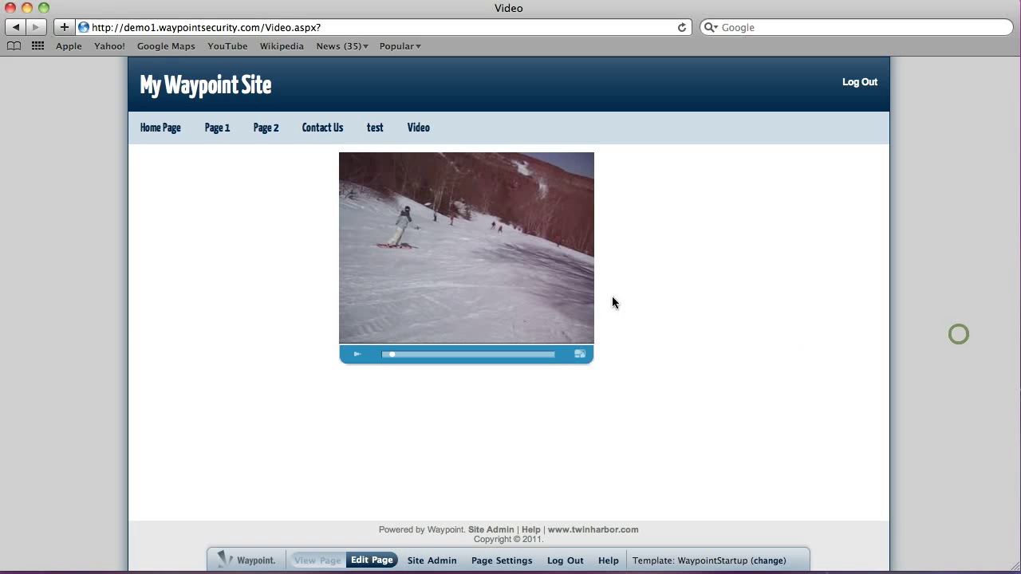
pyautogui.click(682, 27)
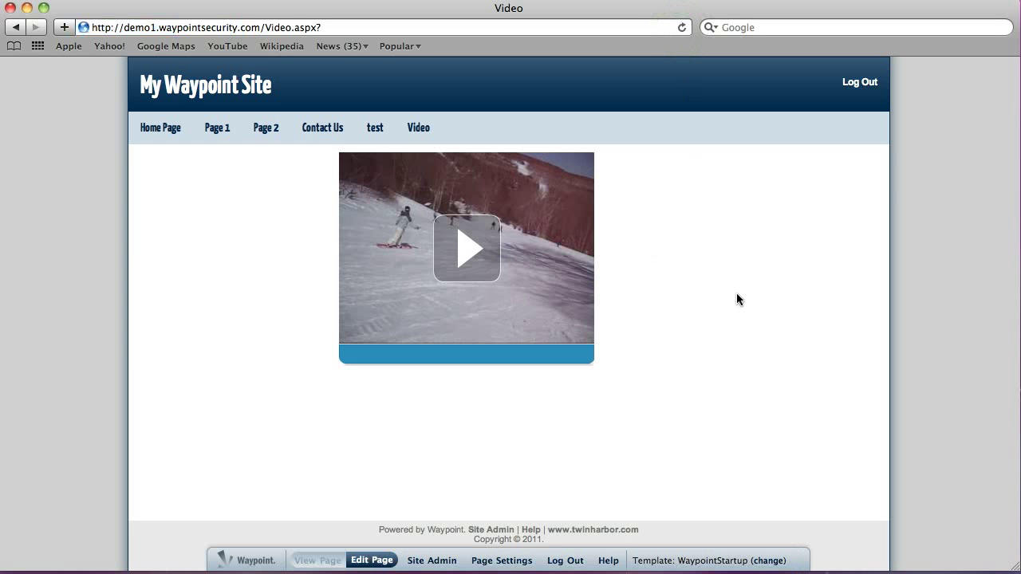
pyautogui.click(466, 260)
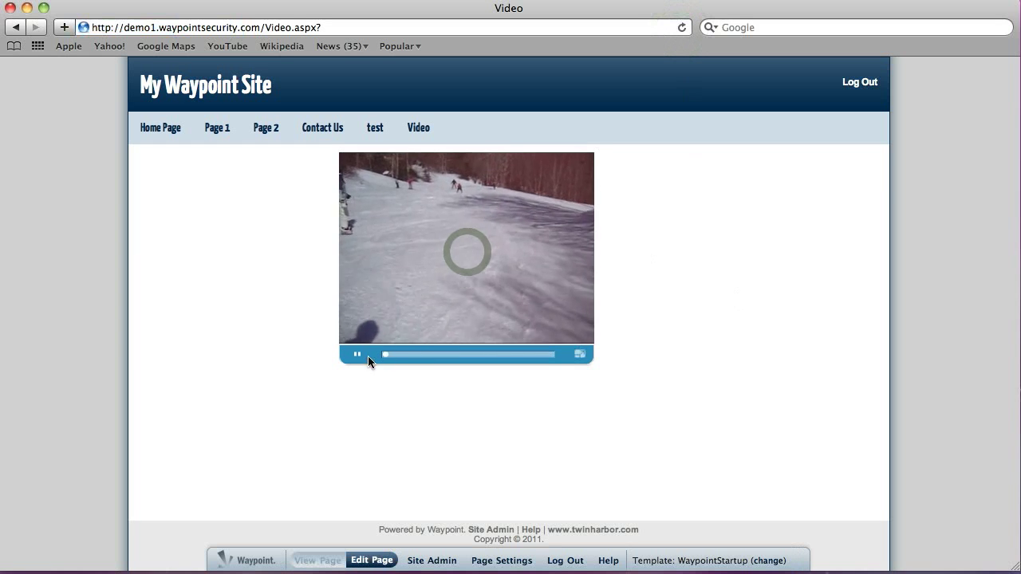
pyautogui.click(357, 355)
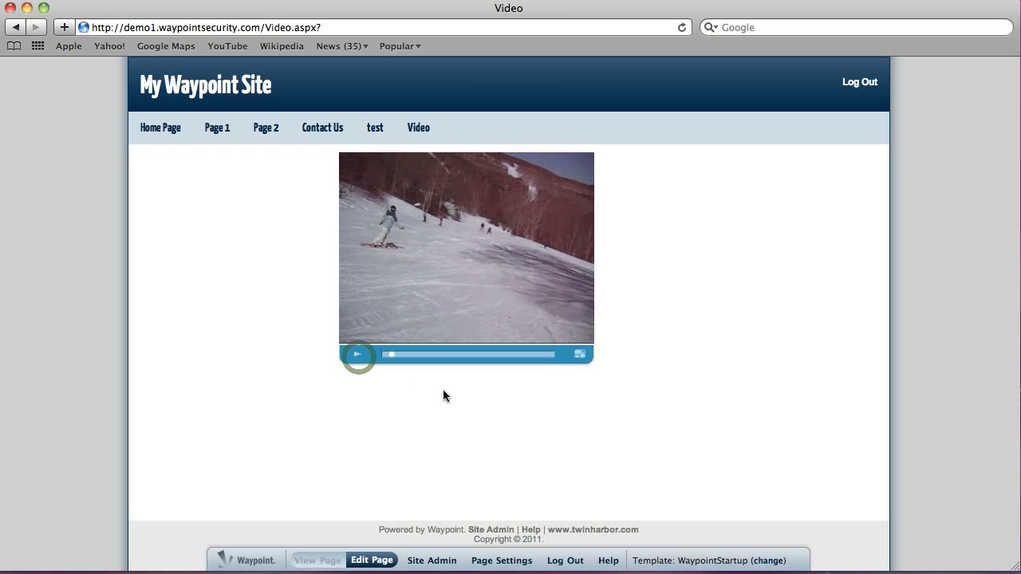